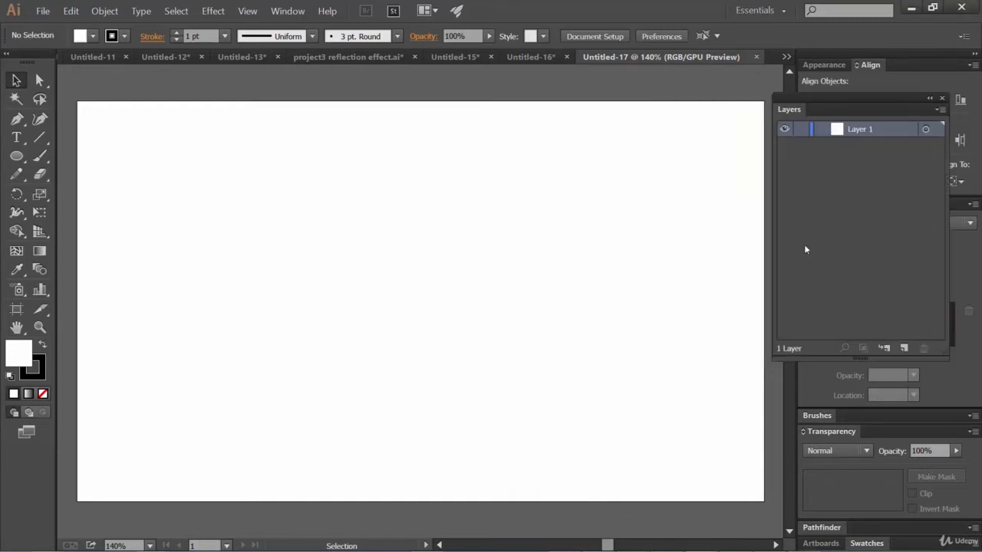
# Draw a rectangle slightly larger than the artboard so that it covers the whole canvas as a background
pyautogui.click(16, 155)
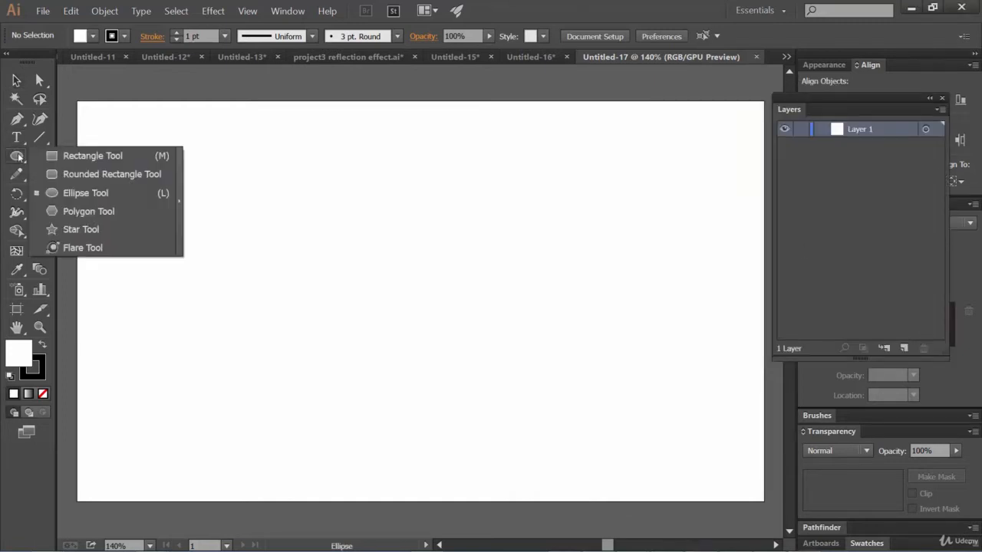
pyautogui.click(99, 159)
pyautogui.moveTo(75, 90); pyautogui.dragTo(780, 508)
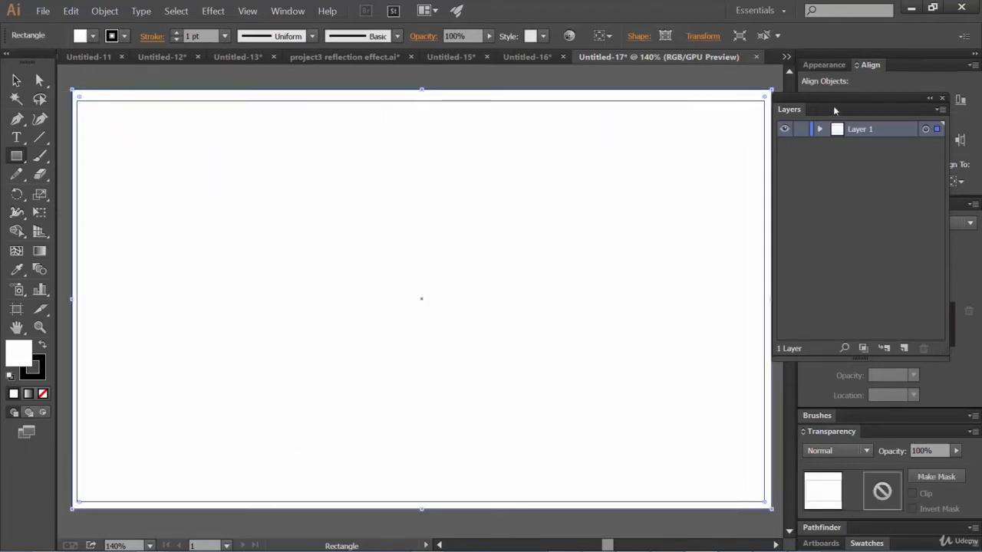
# Fill the background rectangle with a radial white-to-black gradient
pyautogui.moveTo(842, 110); pyautogui.dragTo(946, 262)
pyautogui.click(891, 224)
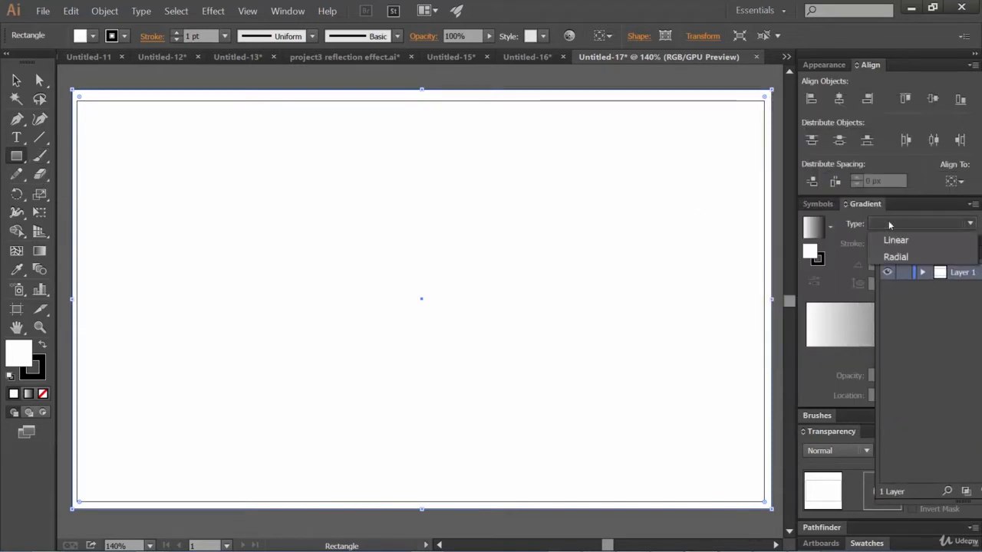
pyautogui.click(897, 258)
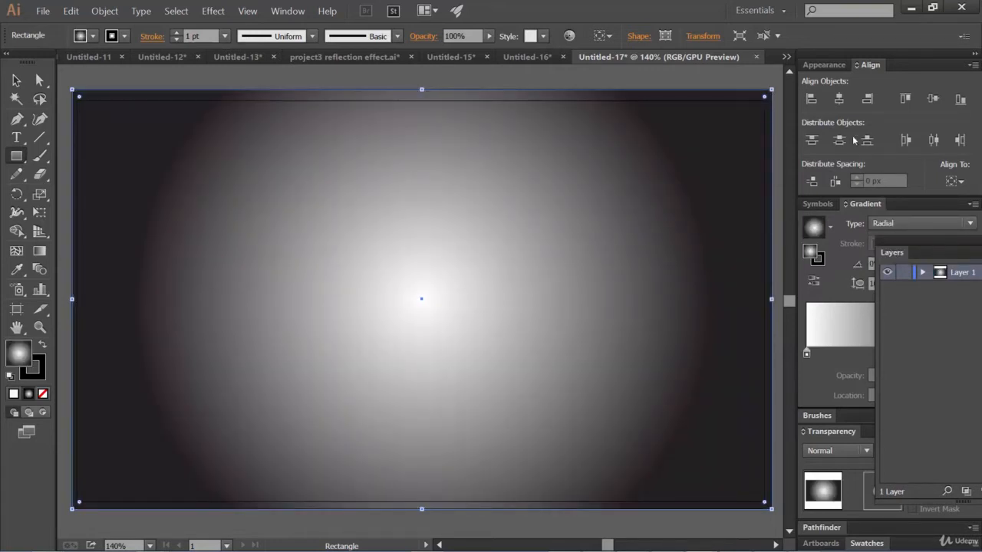
# Bring the layer list back beside the artboard and expand Layer 1 to show its objects
pyautogui.moveTo(922, 230); pyautogui.dragTo(838, 103)
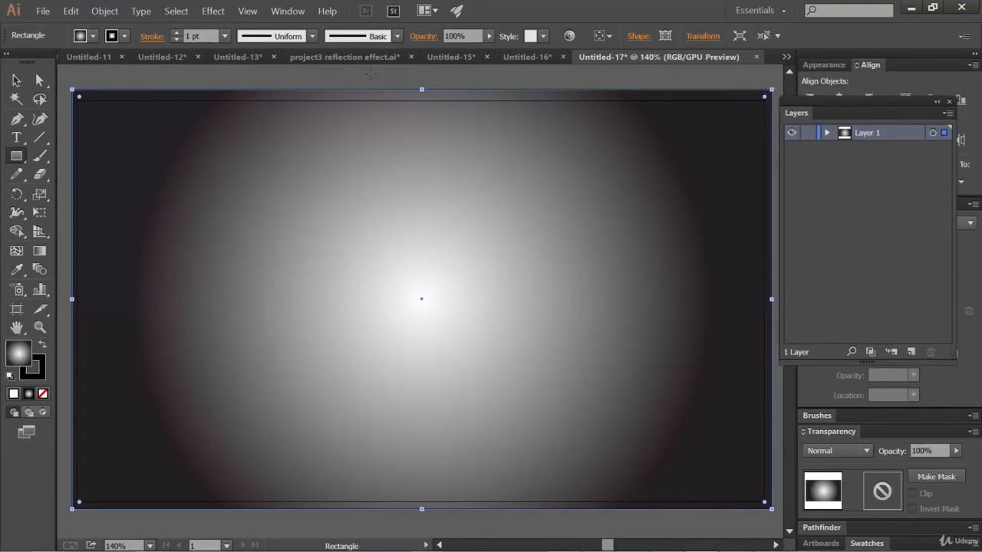
pyautogui.click(286, 12)
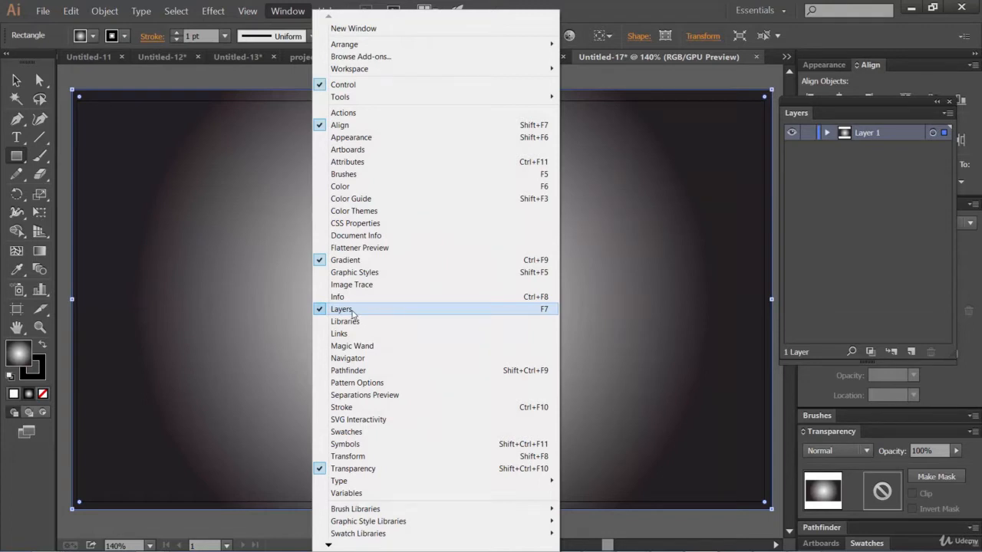
pyautogui.click(352, 310)
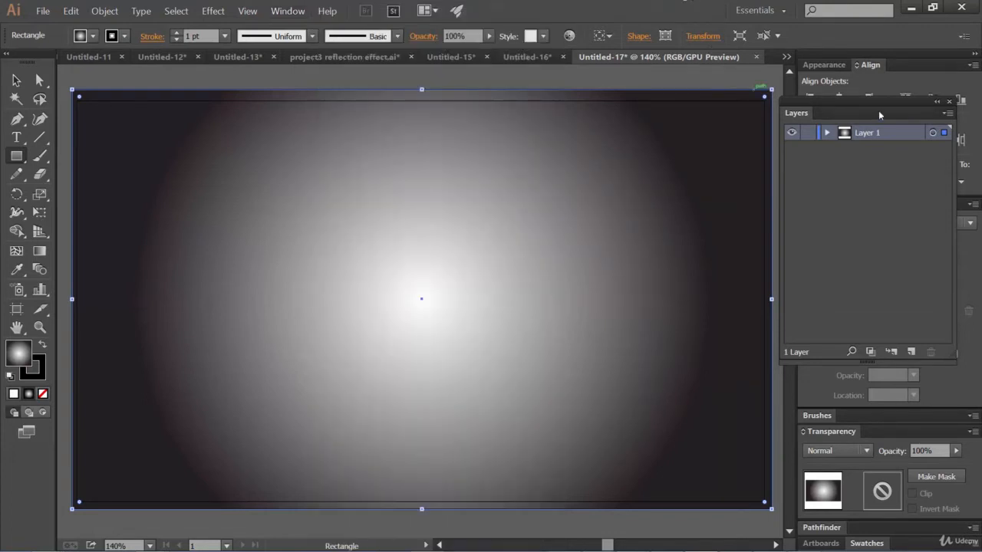
pyautogui.click(827, 133)
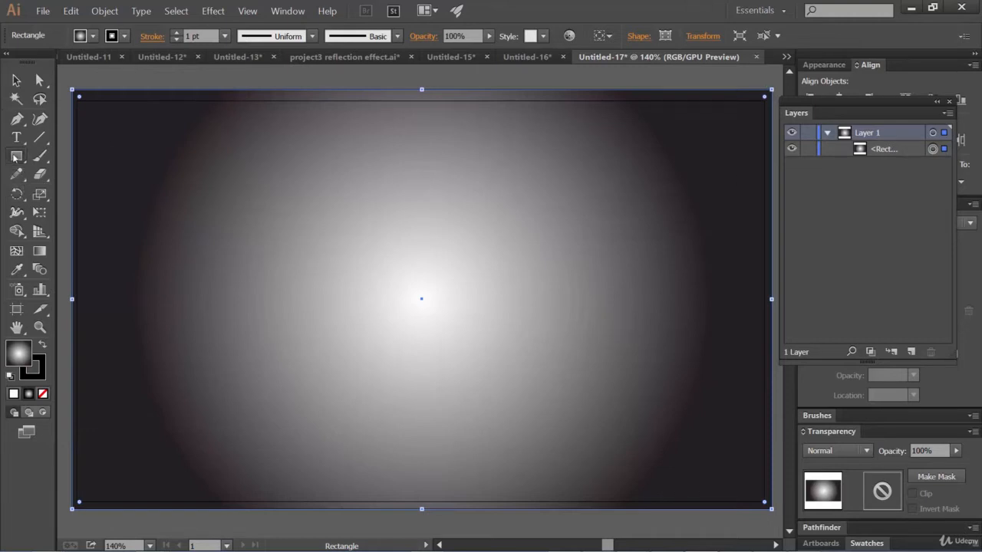
# Draw a large circle with the same radial gradient near the middle of the artboard using the Ellipse tool
pyautogui.moveTo(16, 155); pyautogui.dragTo(75, 195)
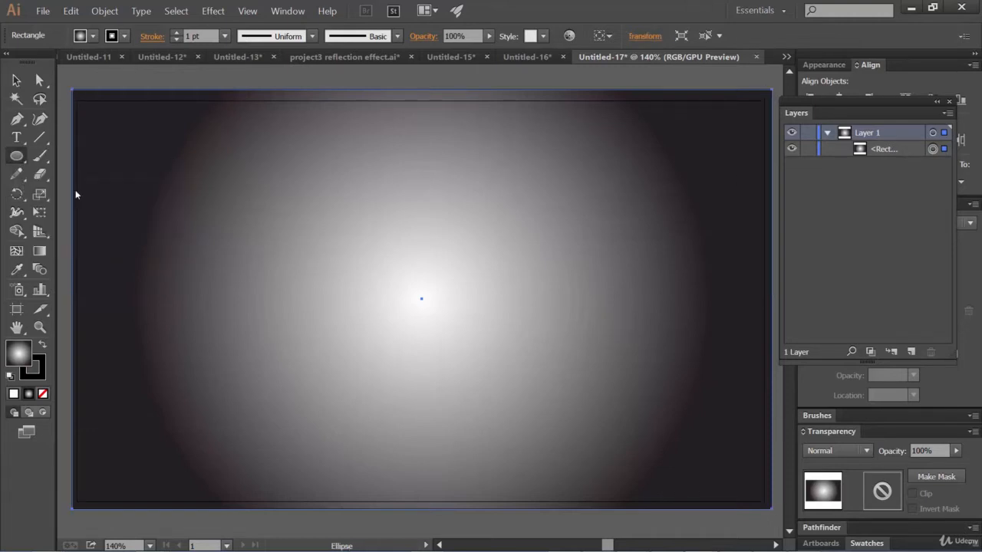
pyautogui.moveTo(276, 190)
pyautogui.mouseDown()
pyautogui.moveTo(430, 375)
pyautogui.moveTo(545, 461)
pyautogui.mouseUp()
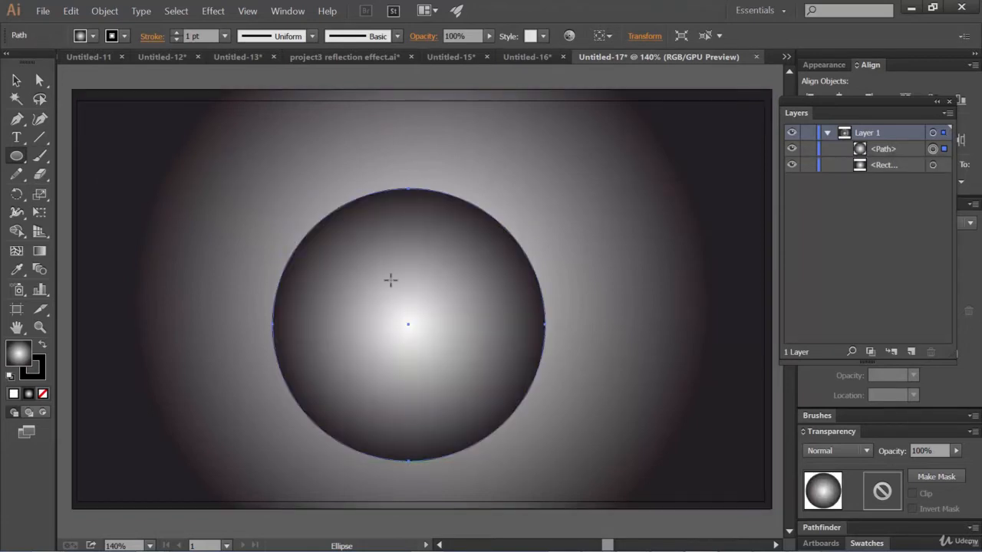
# Shift the background rectangle slightly and move the circle to the upper-left area of the artboard
pyautogui.click(16, 79)
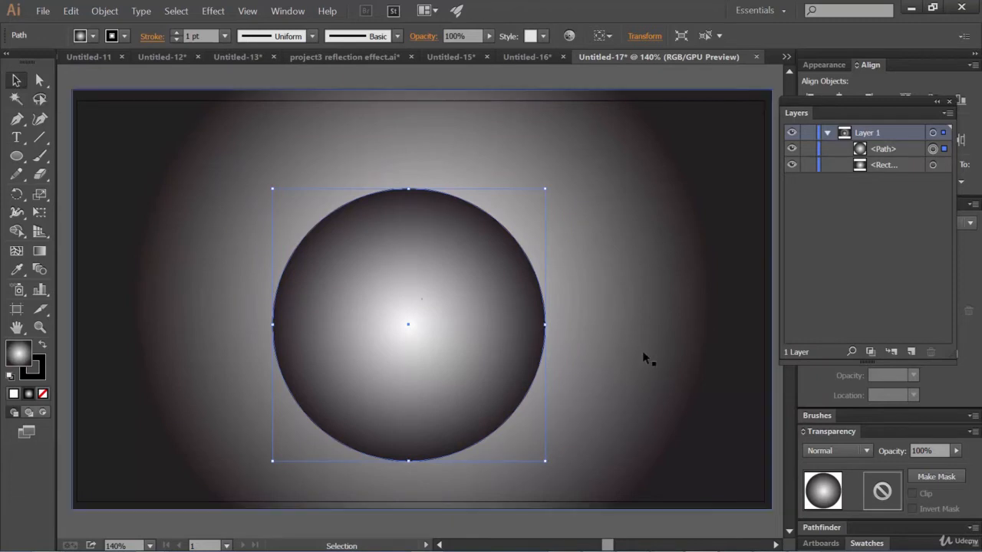
pyautogui.moveTo(619, 357); pyautogui.dragTo(652, 394)
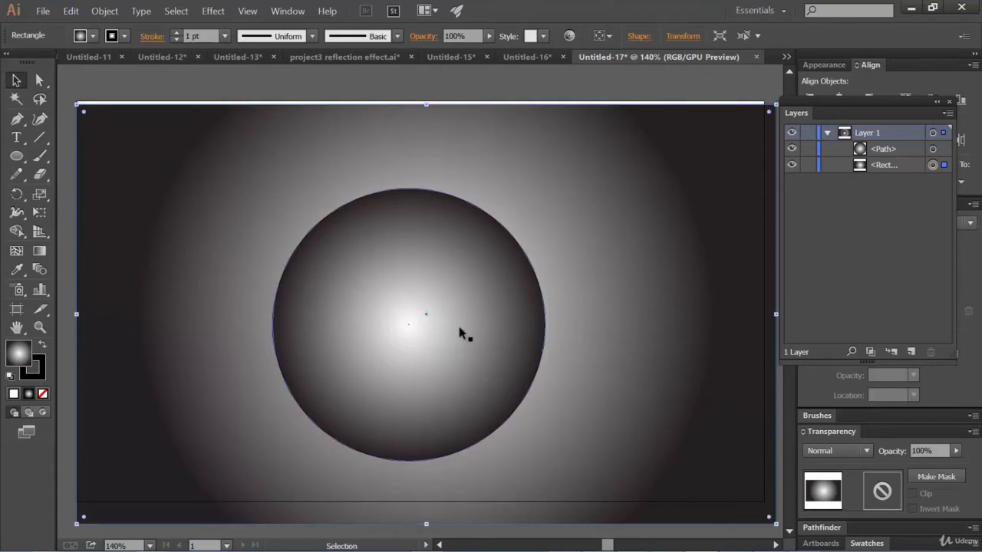
pyautogui.moveTo(431, 307); pyautogui.dragTo(321, 250)
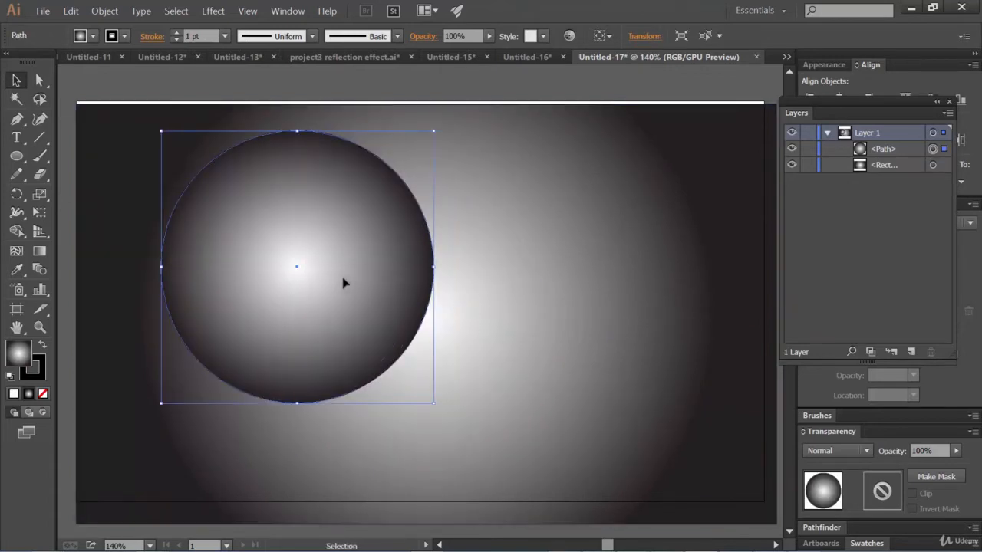
# Duplicate the gradient circle repeatedly across the artboard to build a cluster of seven overlapping circles
pyautogui.moveTo(327, 264); pyautogui.dragTo(606, 261)
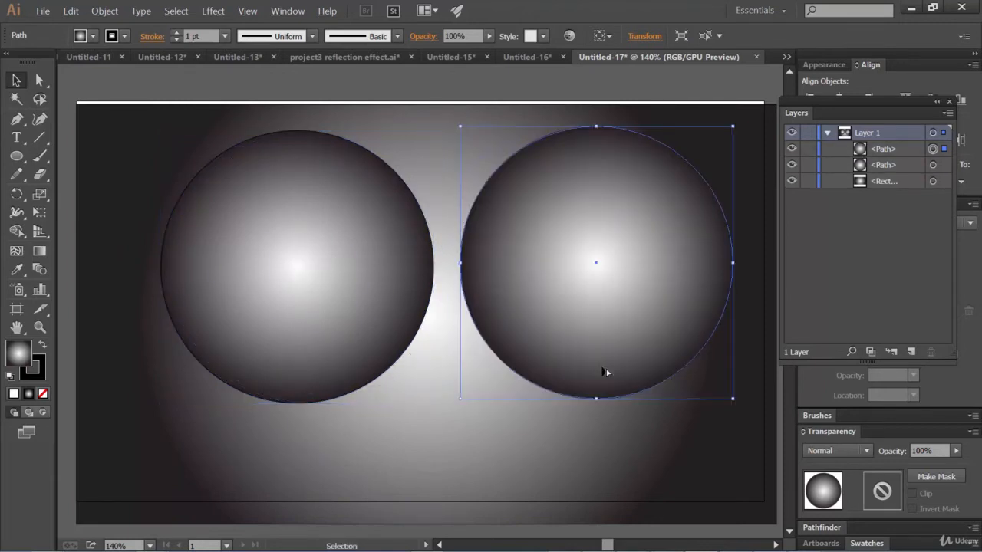
pyautogui.moveTo(562, 289); pyautogui.dragTo(376, 404)
pyautogui.moveTo(407, 365); pyautogui.dragTo(429, 230)
pyautogui.moveTo(399, 278); pyautogui.dragTo(240, 384)
pyautogui.moveTo(320, 341); pyautogui.dragTo(448, 336)
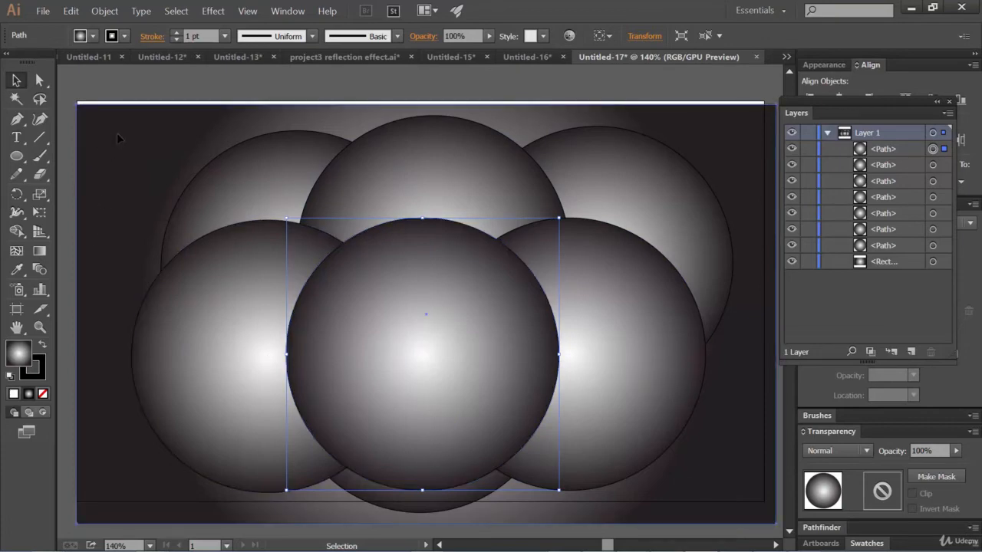
# Reposition the background rectangle so it covers the artboard behind the circles, and lock it in Layer 1
pyautogui.moveTo(115, 134); pyautogui.dragTo(180, 182)
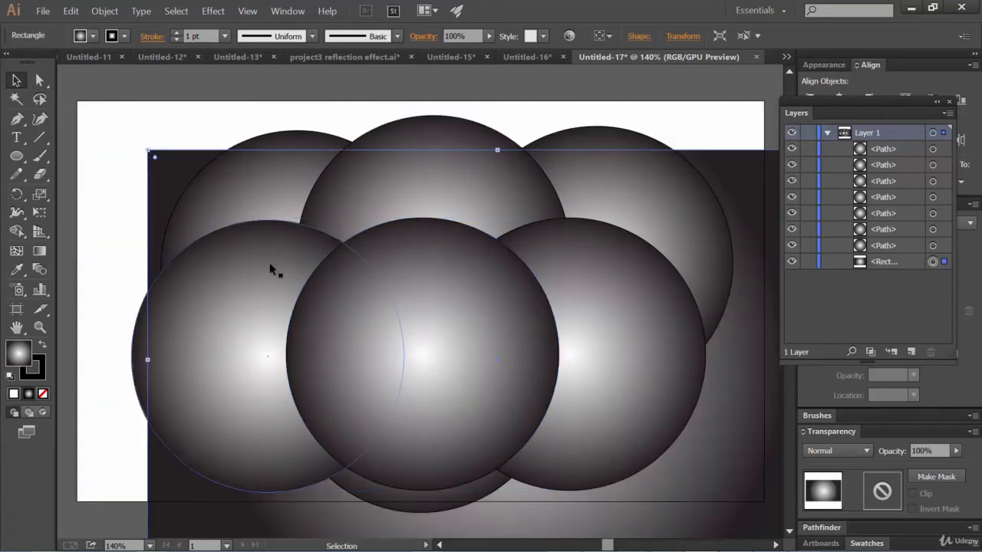
pyautogui.moveTo(723, 378); pyautogui.dragTo(658, 329)
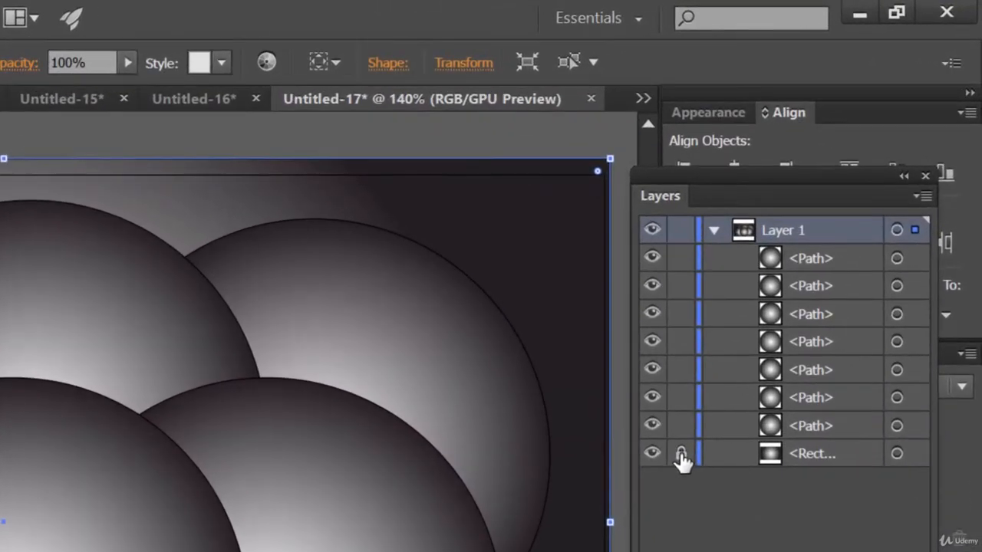
pyautogui.click(739, 364)
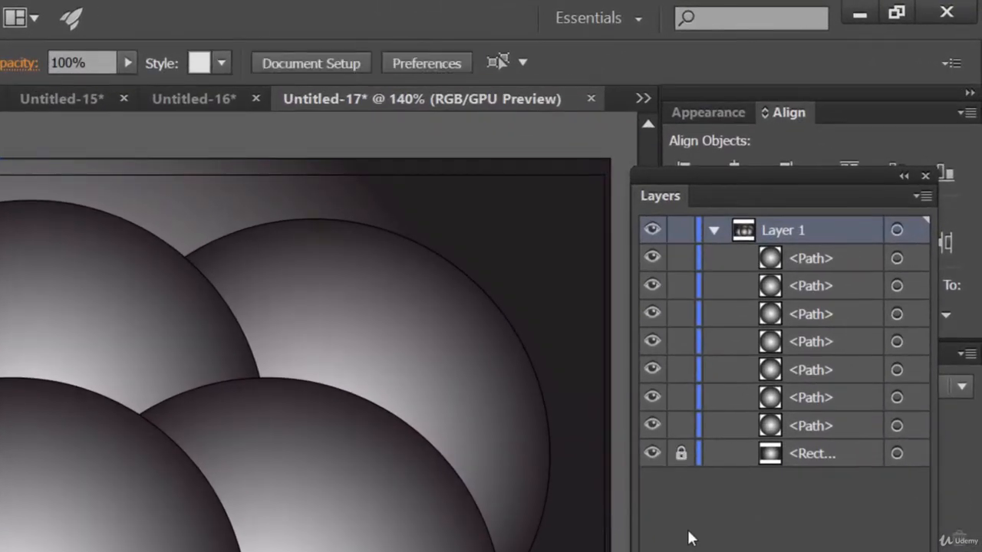
# Hide and show the locked background rectangle several times, leaving it visible
pyautogui.click(652, 454)
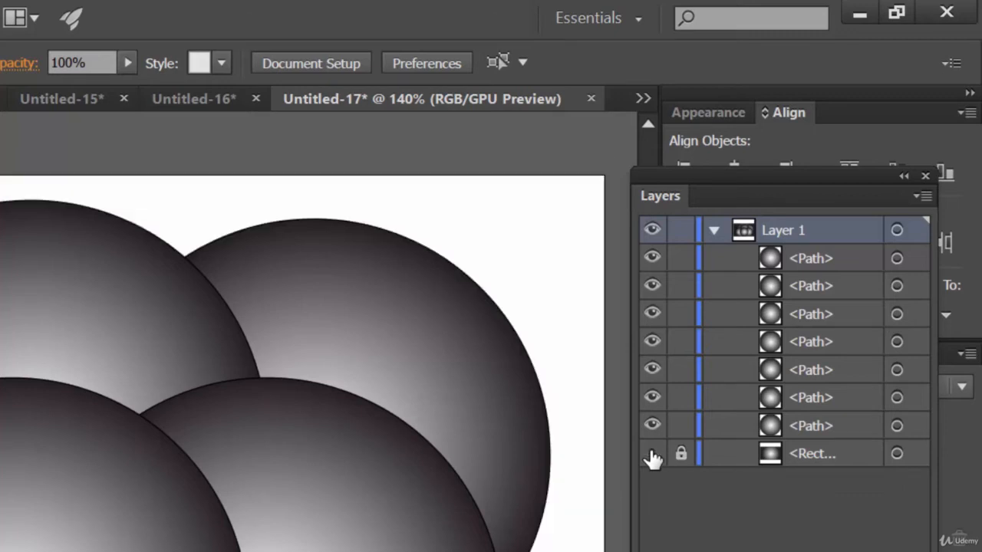
pyautogui.click(652, 454)
pyautogui.click(653, 455)
pyautogui.click(653, 455)
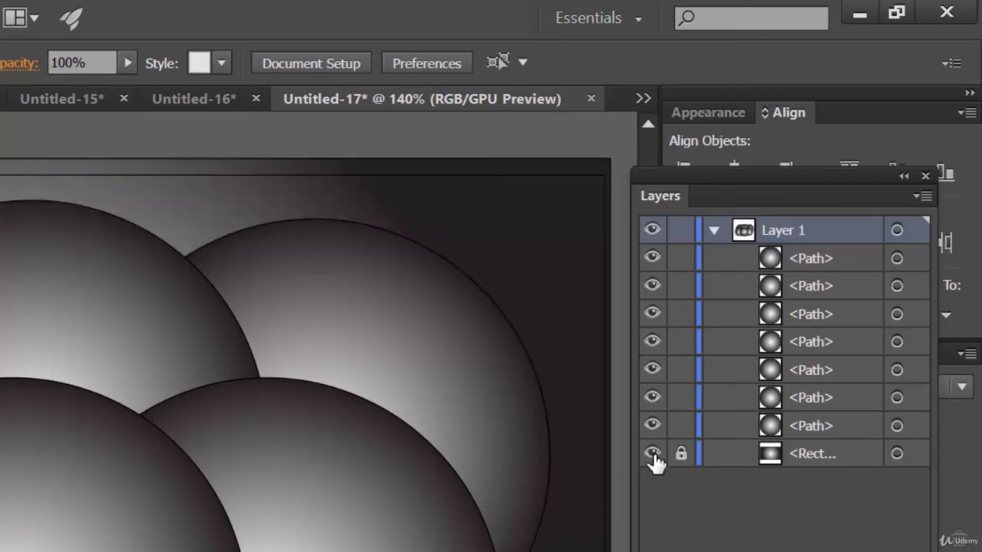
pyautogui.click(652, 454)
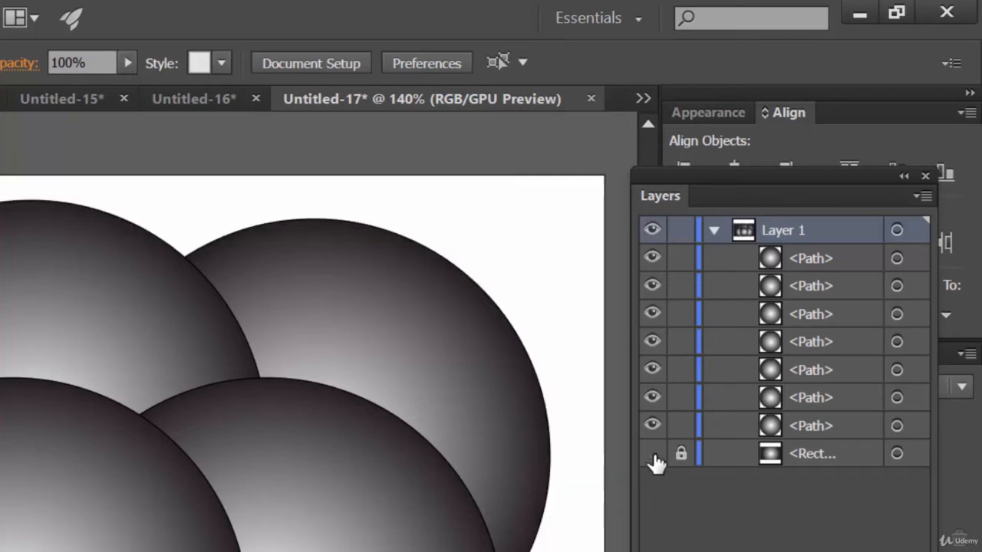
pyautogui.click(652, 454)
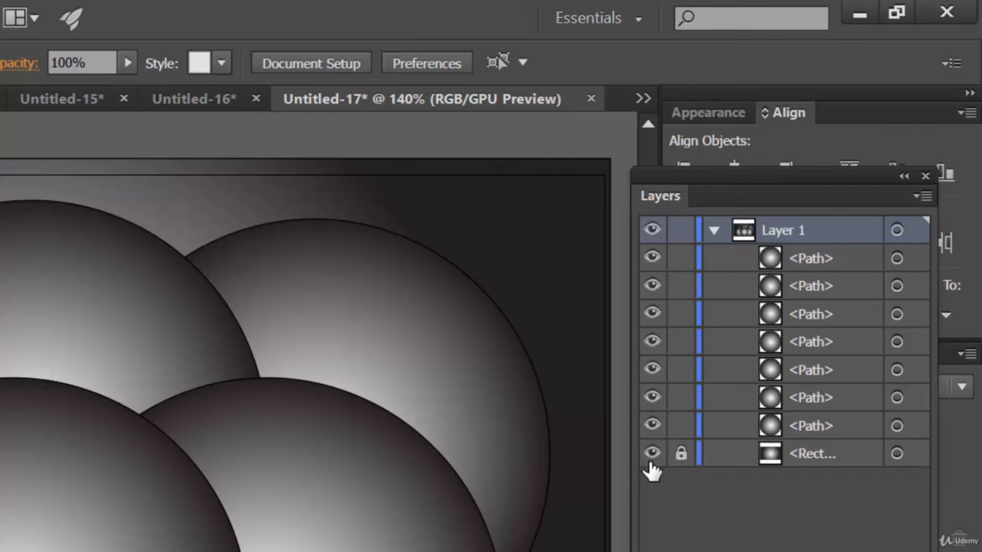
pyautogui.click(652, 454)
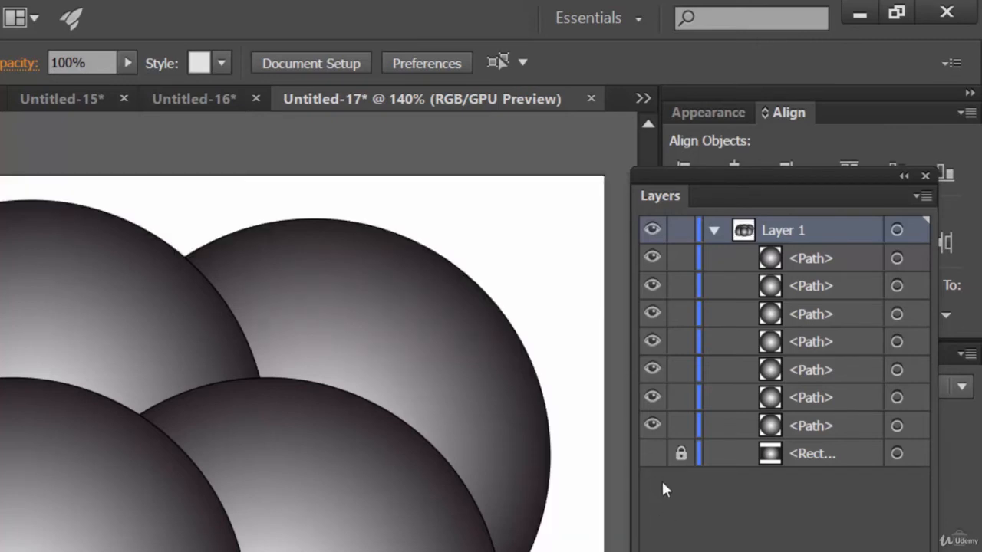
pyautogui.click(652, 454)
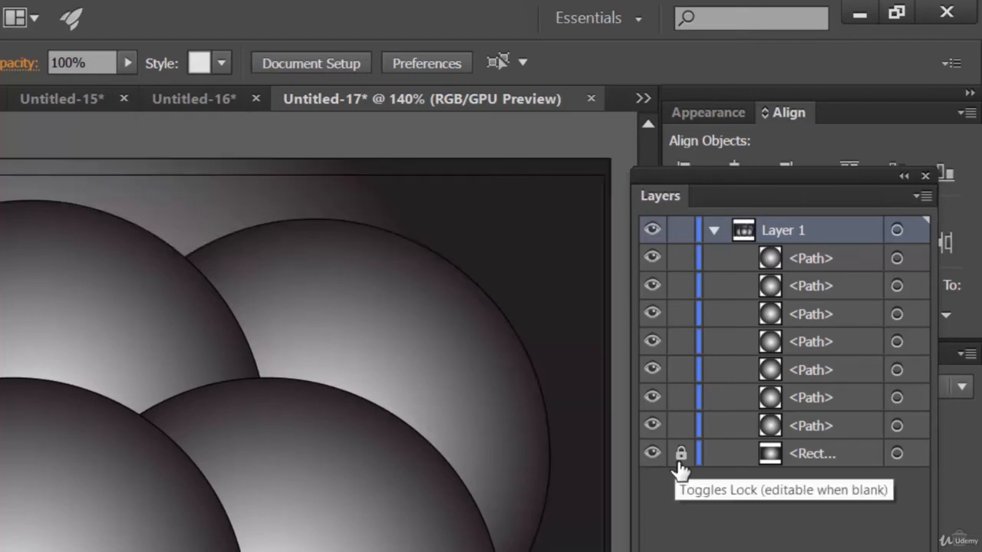
# Toggle the background rectangle's lock off and on again, leaving it locked
pyautogui.click(680, 454)
pyautogui.click(681, 456)
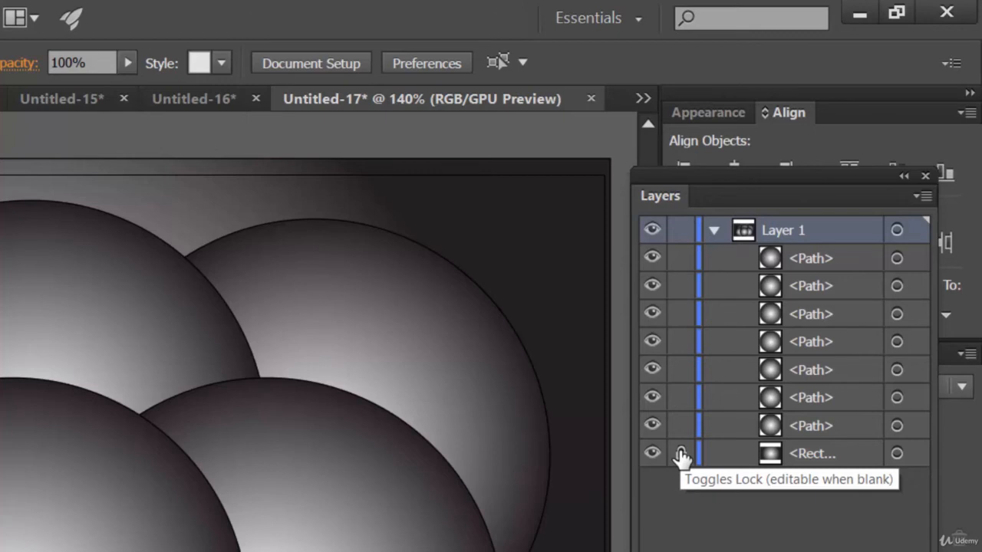
pyautogui.click(680, 455)
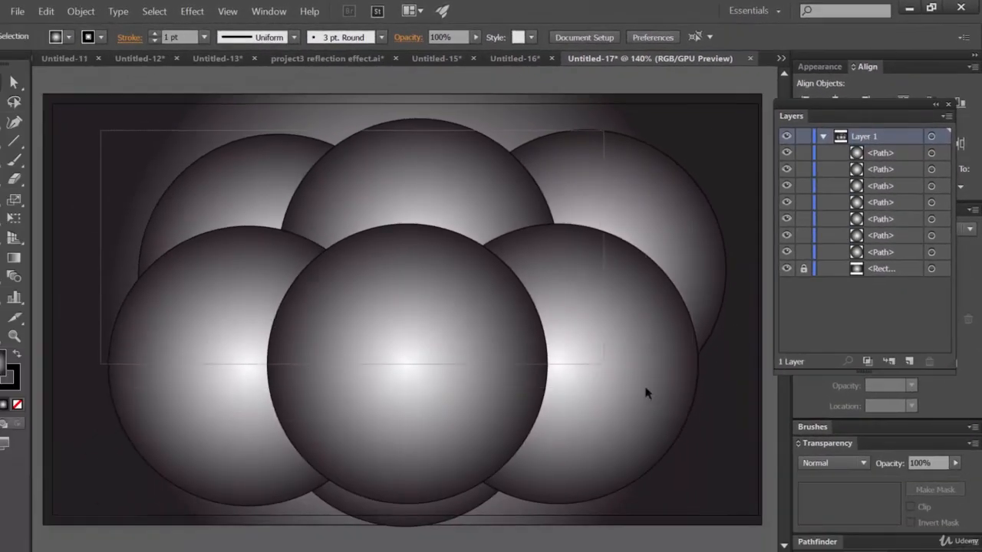
# Select all seven circles above the locked background and change their fill to dark blue
pyautogui.moveTo(646, 393); pyautogui.dragTo(740, 481)
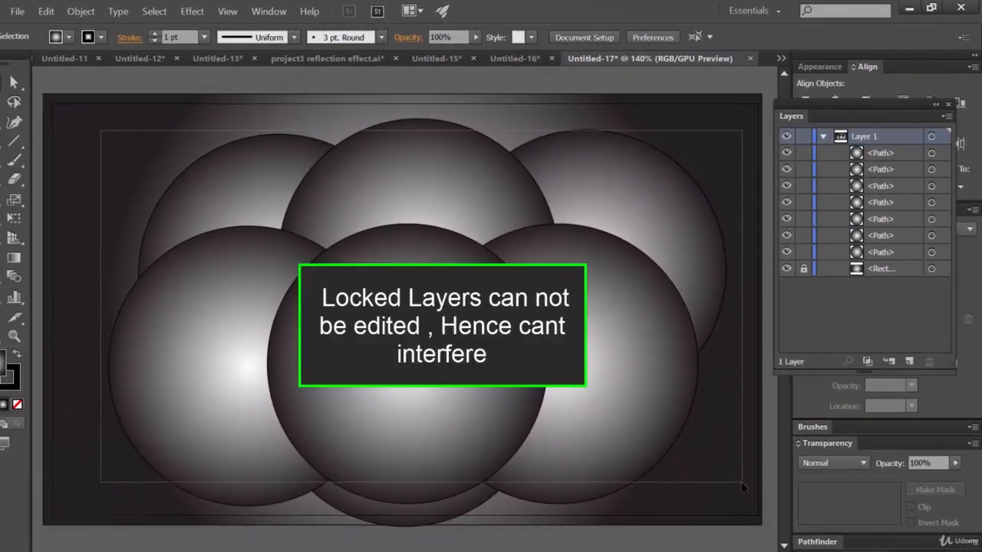
pyautogui.click(68, 38)
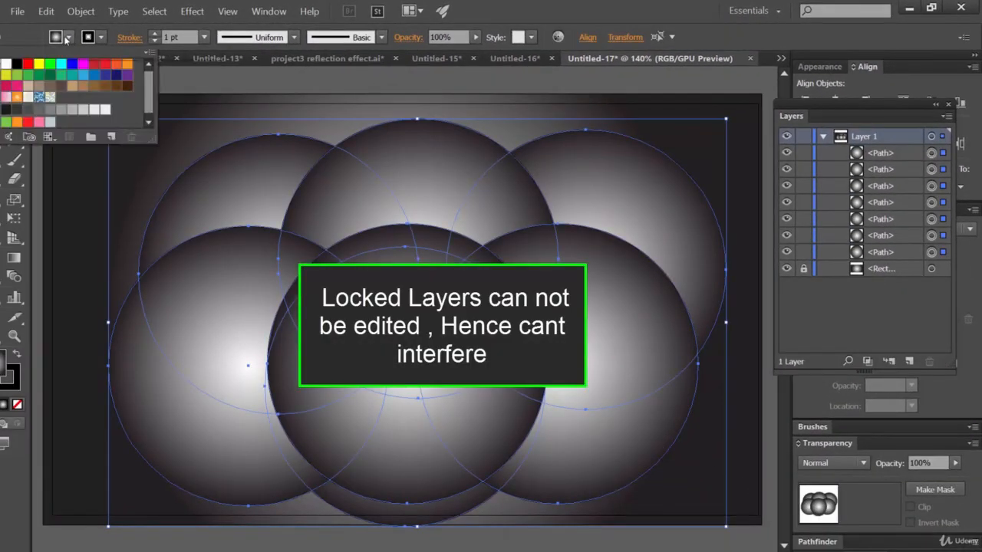
pyautogui.click(116, 74)
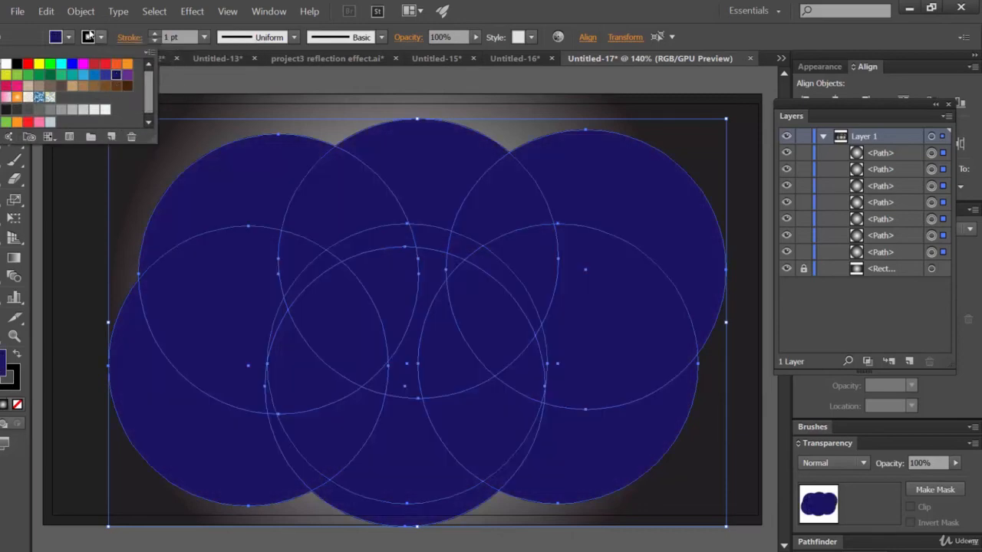
# Increase the stroke weight of the selected circles to 9 pt
pyautogui.click(153, 34)
pyautogui.click(153, 33)
pyautogui.click(154, 34)
pyautogui.click(154, 34)
pyautogui.click(153, 34)
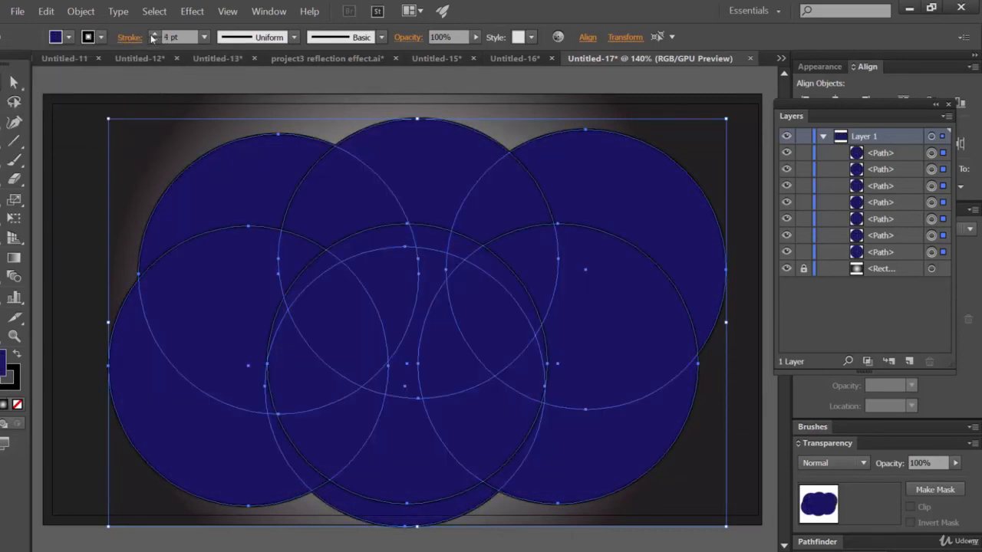
pyautogui.click(153, 34)
pyautogui.click(154, 33)
pyautogui.click(153, 34)
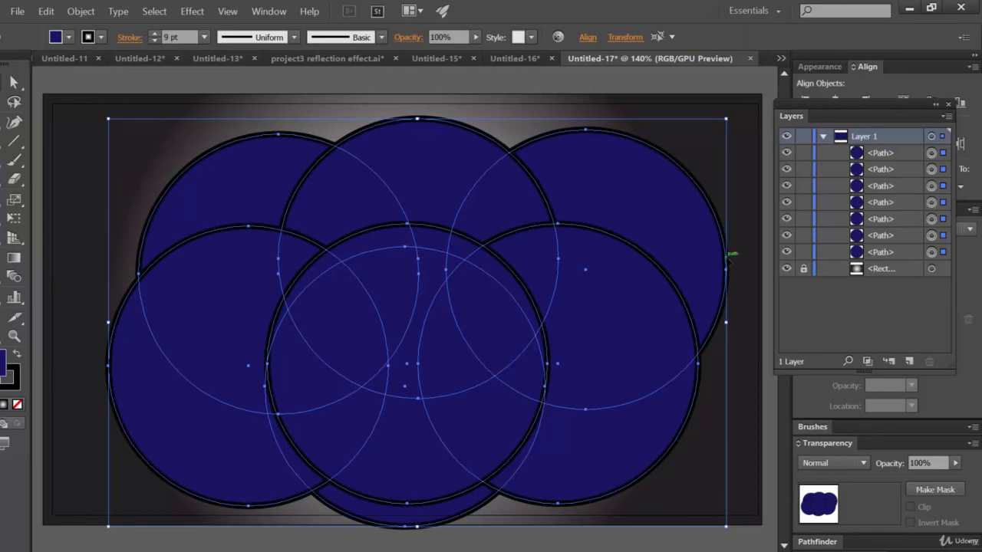
# Switch the background rectangle's visibility off and on repeatedly behind the blue circles, ending with it shown
pyautogui.click(852, 318)
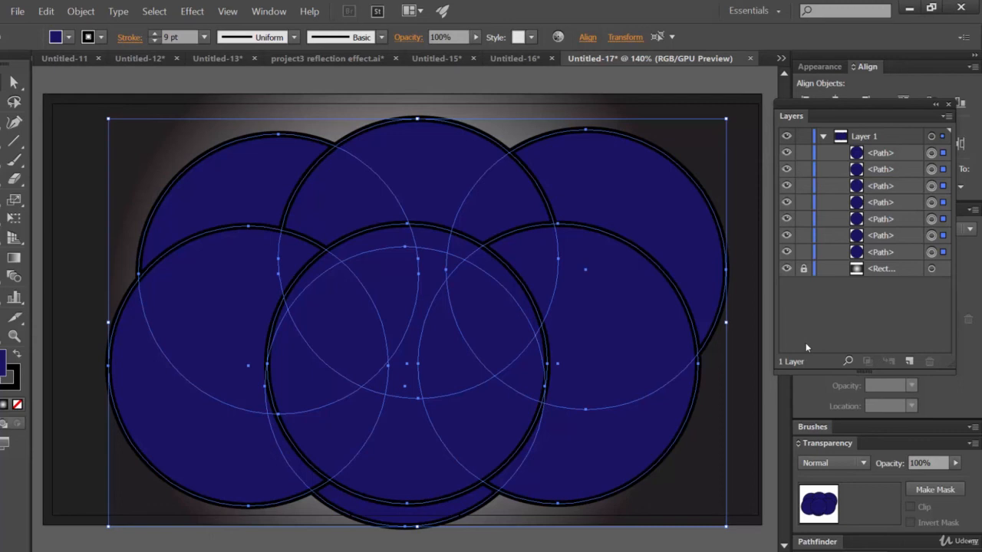
pyautogui.click(785, 270)
pyautogui.click(785, 270)
pyautogui.click(785, 270)
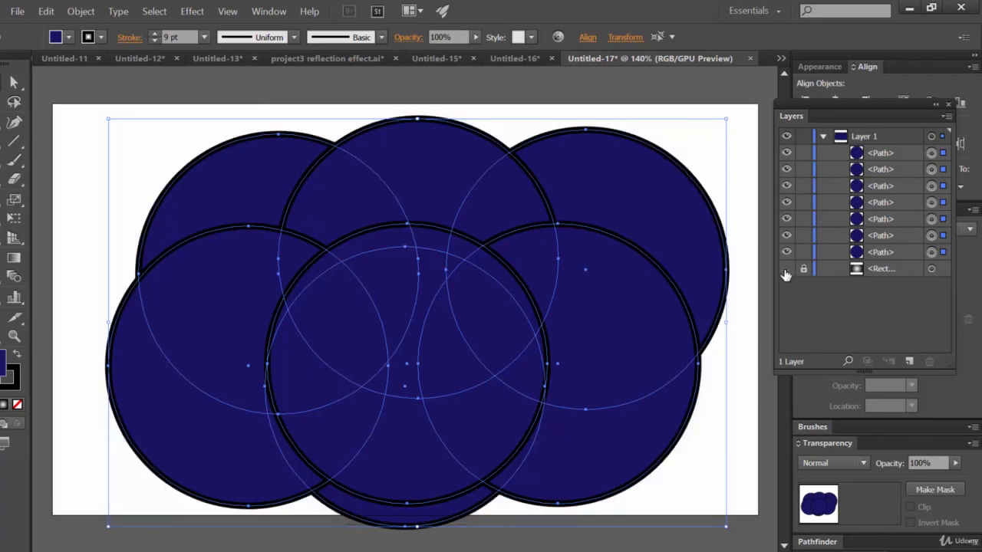
pyautogui.click(785, 270)
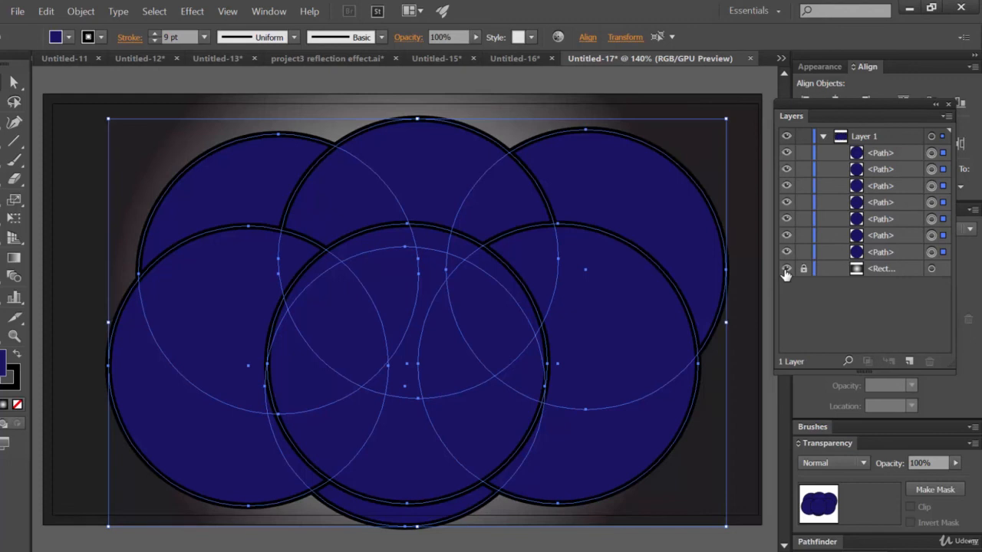
pyautogui.click(786, 269)
pyautogui.click(786, 269)
pyautogui.click(786, 269)
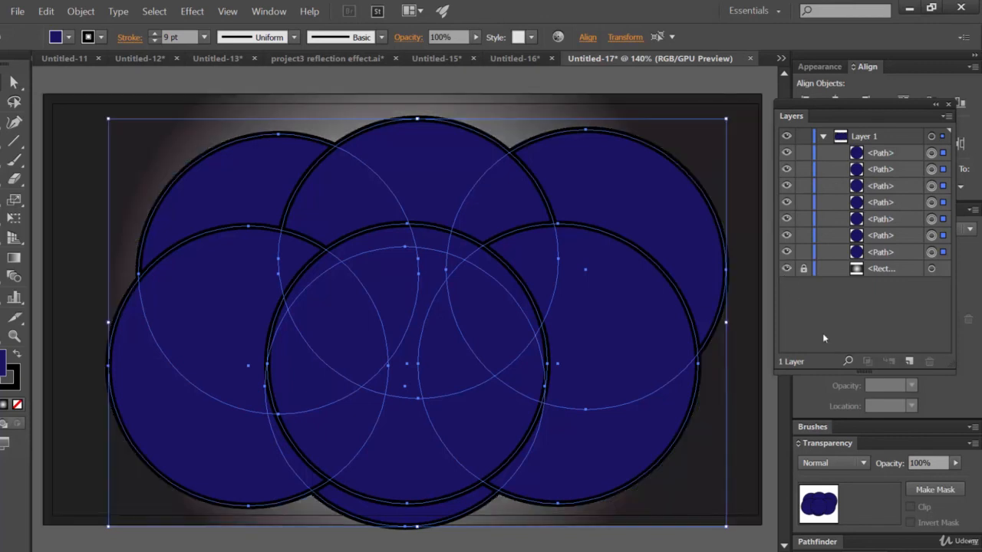